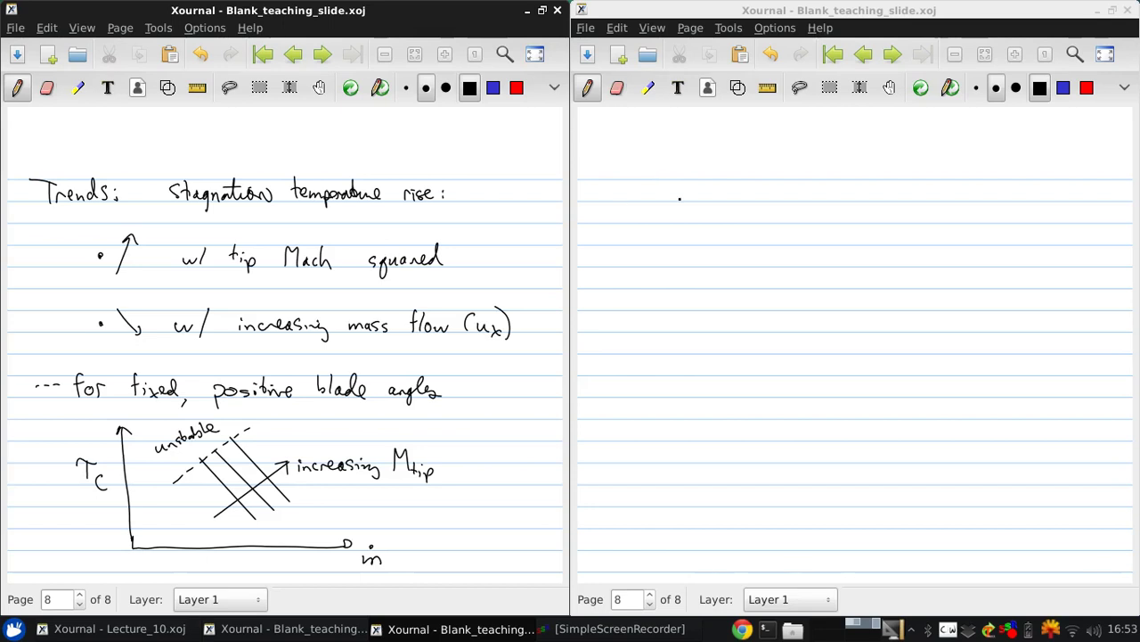
Handwrite 'Velocity Tri…' as the start of the heading at the top of the blank page
mouse_move(594, 176)
left_mouse_down()
mouse_move(624, 198)
mouse_move(663, 193)
mouse_move(681, 211)
left_mouse_up()
mouse_move(666, 187)
left_mouse_down()
mouse_move(729, 176)
mouse_move(718, 199)
left_mouse_up()
mouse_move(723, 200)
left_mouse_down()
mouse_move(768, 194)
mouse_move(779, 214)
mouse_move(804, 193)
mouse_move(799, 463)
left_mouse_up()
Undo the stray strokes and finish writing the heading 'Velocity Triangles for Axial Turbines'
left_click(771, 54)
left_click(771, 54)
left_click(771, 55)
left_click(771, 54)
left_click(770, 54)
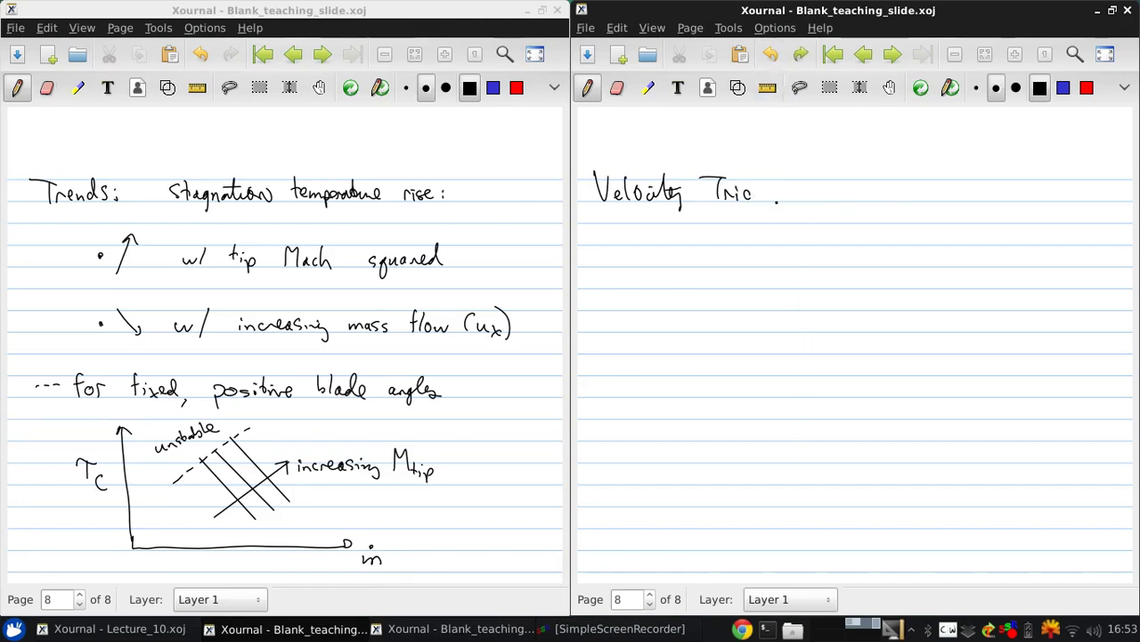
mouse_move(756, 191)
left_mouse_down()
mouse_move(777, 205)
mouse_move(836, 203)
left_mouse_up()
mouse_move(829, 192)
left_mouse_down()
mouse_move(865, 191)
mouse_move(895, 171)
mouse_move(903, 202)
mouse_move(941, 203)
mouse_move(979, 175)
left_mouse_up()
mouse_move(968, 176)
left_mouse_down()
mouse_move(973, 198)
mouse_move(1035, 192)
left_mouse_up()
Draw a straight ruler line underlining the whole heading, then return to freehand writing
left_click(768, 88)
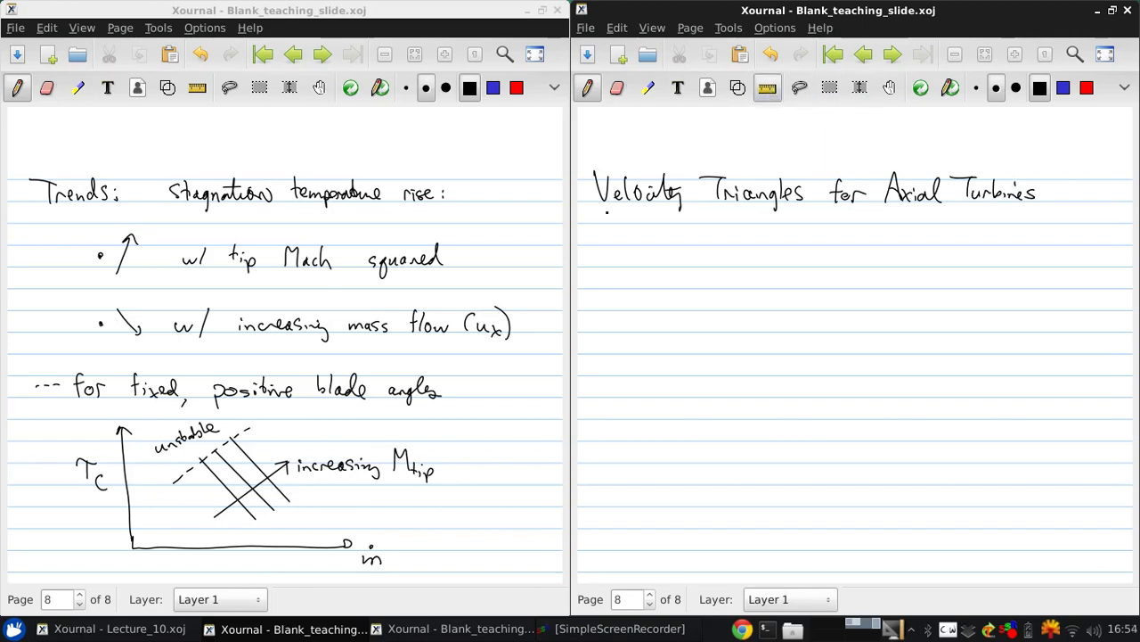
left_click_drag(584, 216, 1053, 216)
left_click(768, 96)
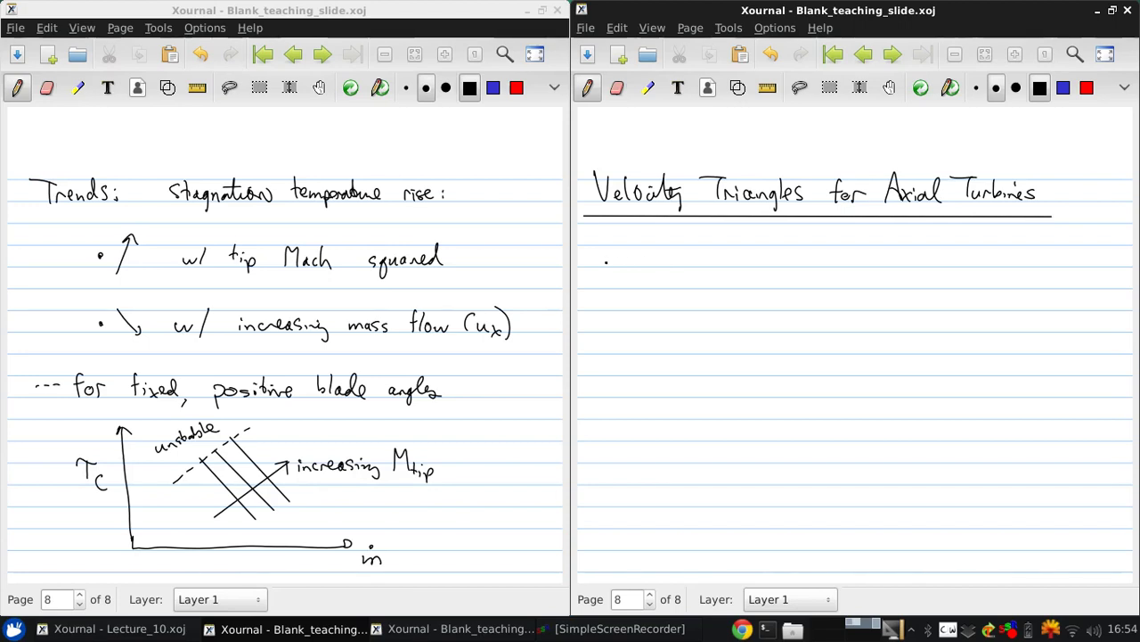
Handwrite the bullet 'turbines have fewer stages than compressors' with 'why?' on the next line
left_click_drag(608, 254, 627, 264)
left_click_drag(621, 254, 643, 259)
left_click_drag(645, 266, 838, 258)
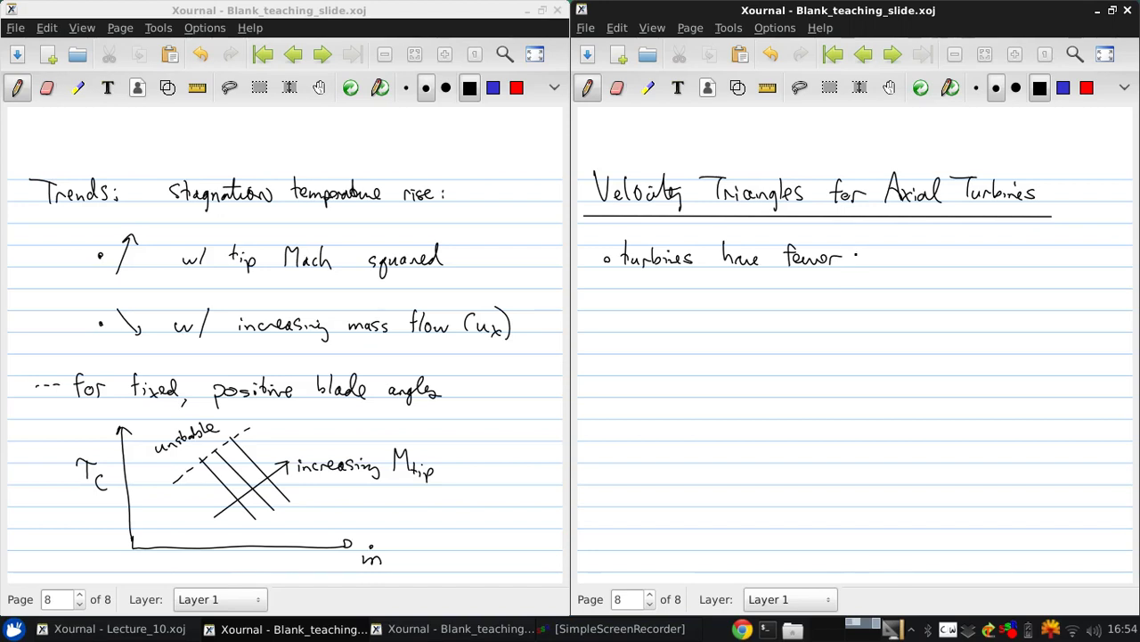
mouse_move(857, 247)
left_mouse_down()
mouse_move(891, 277)
mouse_move(909, 261)
mouse_move(1105, 261)
left_mouse_up()
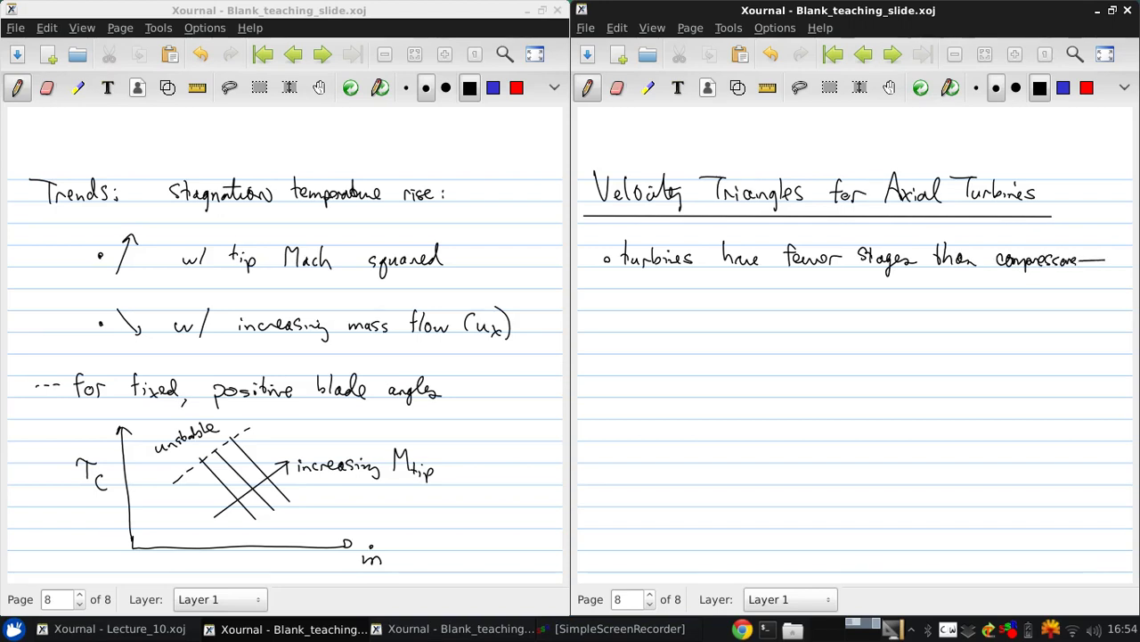
mouse_move(638, 287)
left_mouse_down()
mouse_move(661, 285)
mouse_move(683, 306)
mouse_move(695, 294)
left_mouse_up()
Write 'Order of blade rows switched:' as a second bullet, underlining 'Order'
left_click_drag(606, 338, 687, 351)
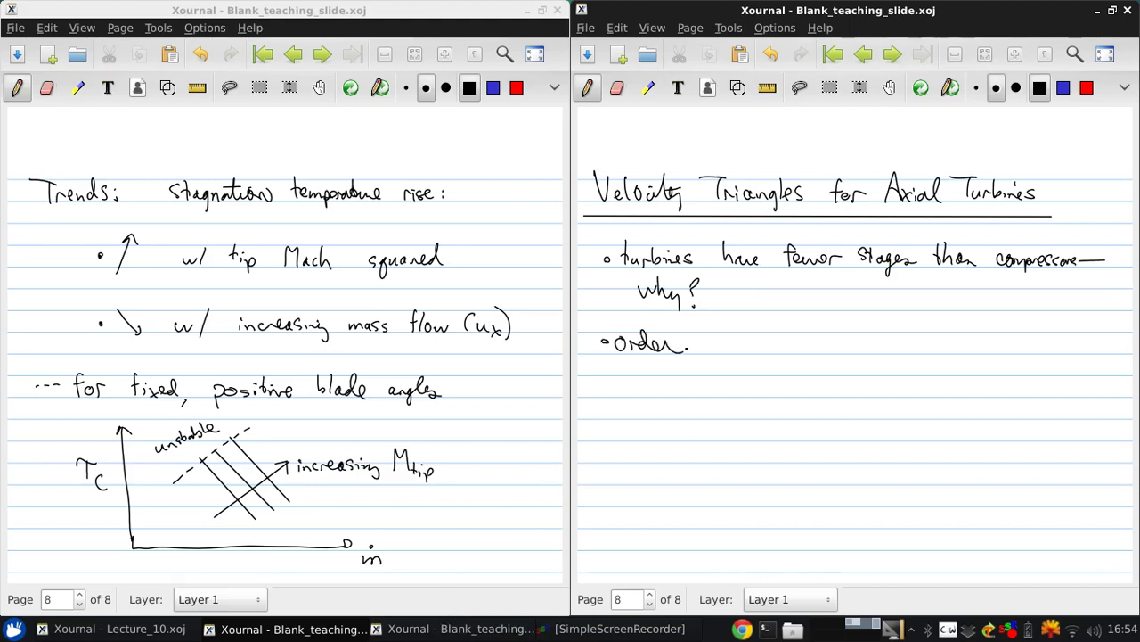
left_click_drag(606, 361, 701, 365)
left_click_drag(728, 344, 768, 351)
mouse_move(783, 344)
left_mouse_down()
mouse_move(787, 335)
mouse_move(797, 353)
mouse_move(829, 354)
left_mouse_up()
left_click_drag(836, 346, 859, 355)
mouse_move(866, 344)
left_mouse_down()
mouse_move(861, 355)
mouse_move(950, 342)
mouse_move(958, 351)
left_mouse_up()
mouse_move(960, 348)
left_mouse_down()
mouse_move(971, 337)
mouse_move(1050, 348)
mouse_move(1040, 339)
left_mouse_up()
left_click(980, 344)
left_click(980, 351)
Write 'Stator then rotor' beneath it, underlining 'then'
mouse_move(1003, 360)
left_mouse_down()
mouse_move(1005, 374)
mouse_move(1014, 366)
mouse_move(1039, 383)
left_mouse_up()
left_click(996, 384)
mouse_move(1004, 383)
left_mouse_down()
mouse_move(1048, 382)
mouse_move(1017, 414)
left_mouse_up()
left_click_drag(1021, 396, 1023, 415)
left_click_drag(1025, 408, 1048, 408)
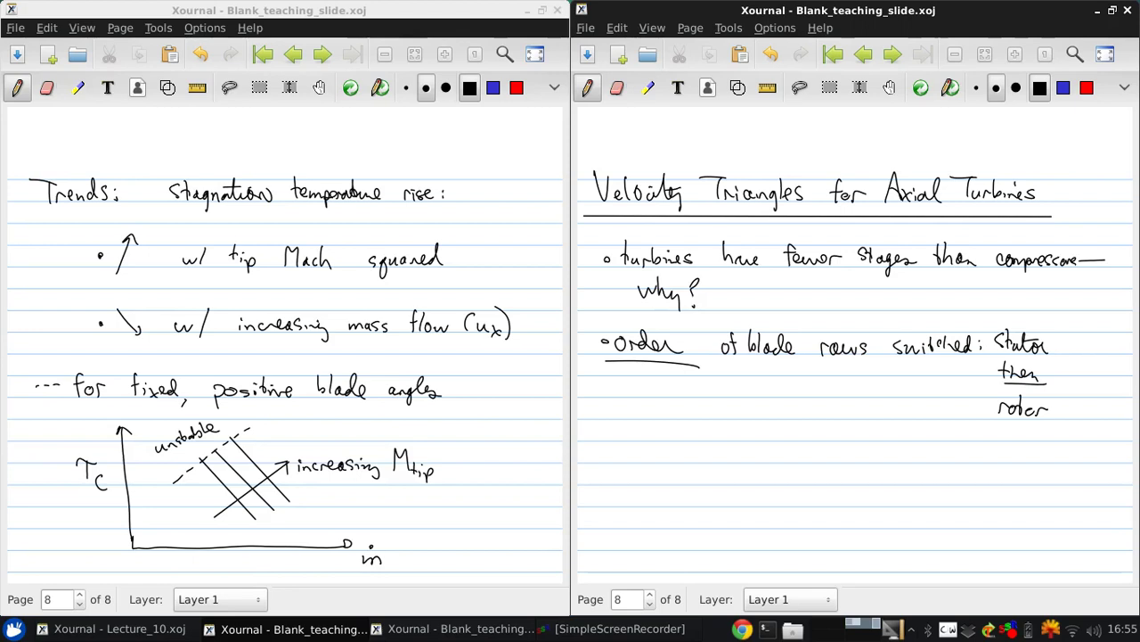
Handwrite the note '– again, assume ux = const, r = const.' and move the window aside
left_click(613, 416)
mouse_move(627, 453)
left_mouse_down()
mouse_move(875, 451)
mouse_move(885, 475)
mouse_move(987, 451)
left_mouse_up()
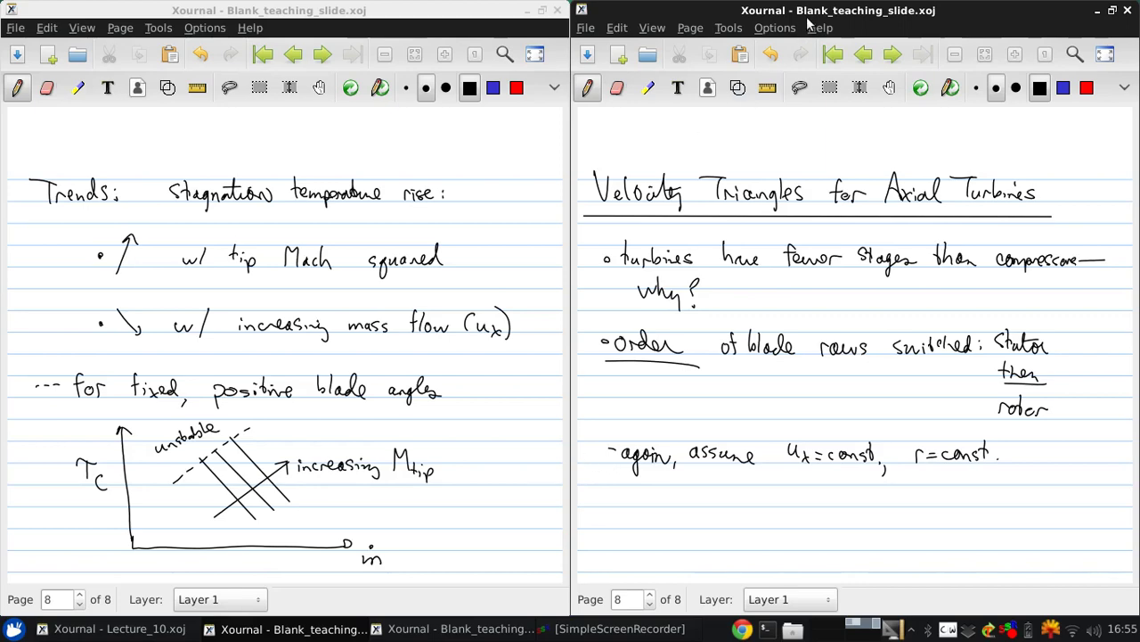
left_click_drag(811, 12, 1139, 107)
Append a new blank page at the end and restore the notes window to the left half
left_click(691, 28)
left_click(700, 86)
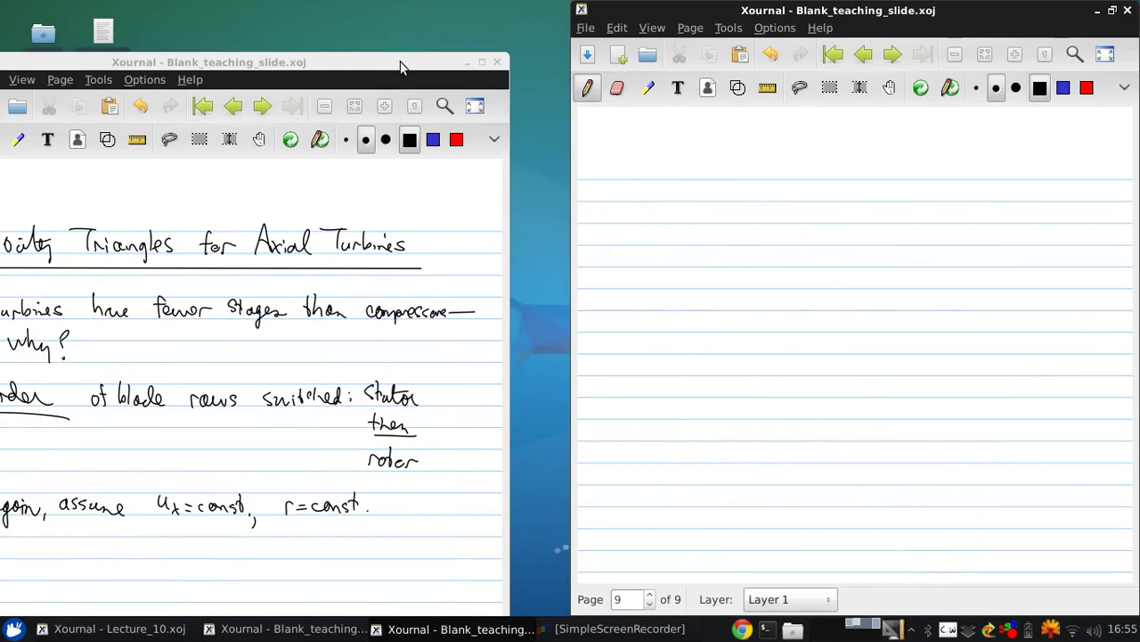
left_click_drag(400, 62, 3, 120)
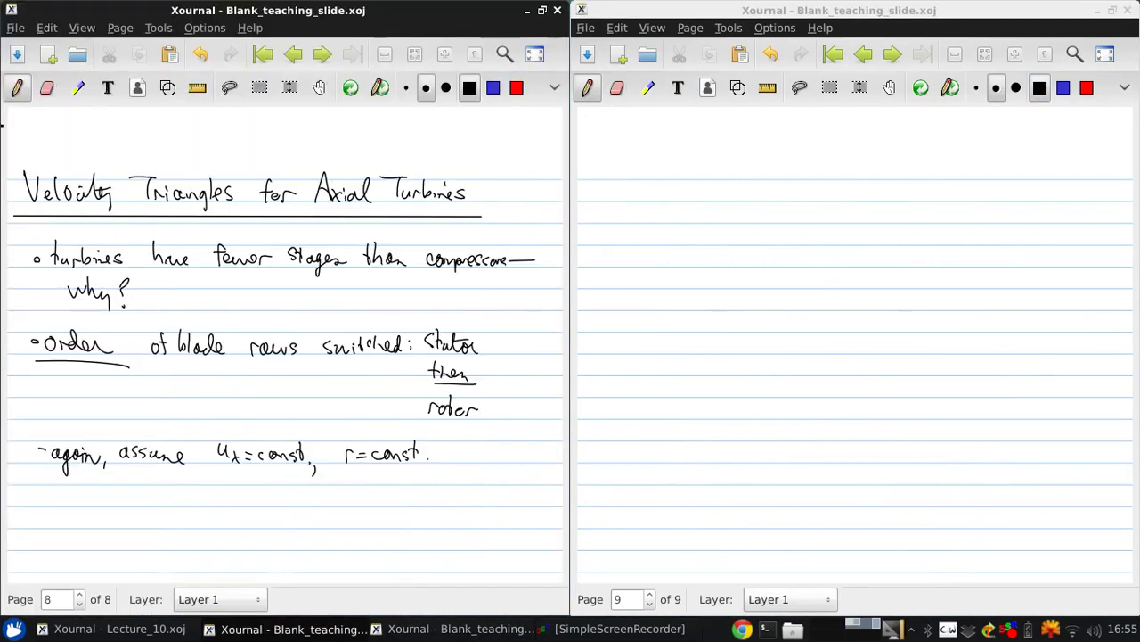
Draw the axis arrow on page 9, labelled rθ and x
mouse_move(659, 239)
left_mouse_down()
mouse_move(656, 182)
mouse_move(609, 187)
mouse_move(609, 155)
left_mouse_up()
mouse_move(618, 153)
left_mouse_down()
mouse_move(614, 162)
mouse_move(620, 153)
left_mouse_up()
left_click_drag(613, 159, 622, 158)
mouse_move(651, 257)
left_mouse_down()
mouse_move(665, 267)
mouse_move(651, 267)
left_mouse_up()
left_click(659, 251)
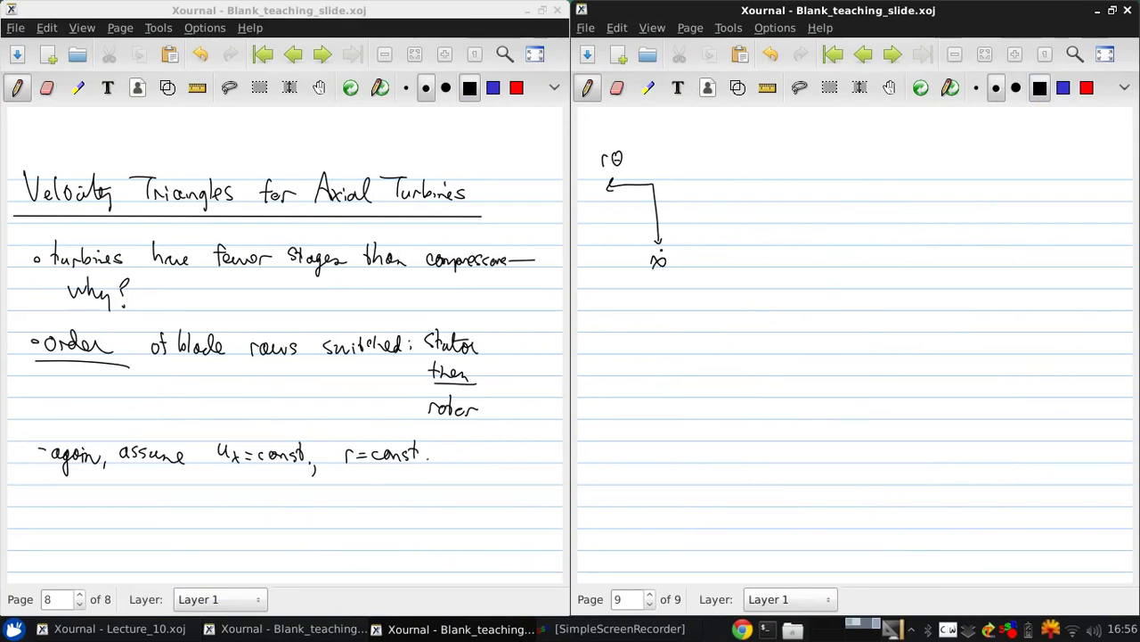
Write the stacked labels a, Stator, b, rotor and C down the page
left_click_drag(730, 201, 736, 209)
left_click_drag(714, 265, 708, 275)
mouse_move(717, 258)
left_mouse_down()
mouse_move(719, 276)
mouse_move(723, 266)
left_mouse_up()
left_click_drag(728, 272, 755, 268)
left_click_drag(736, 329, 739, 354)
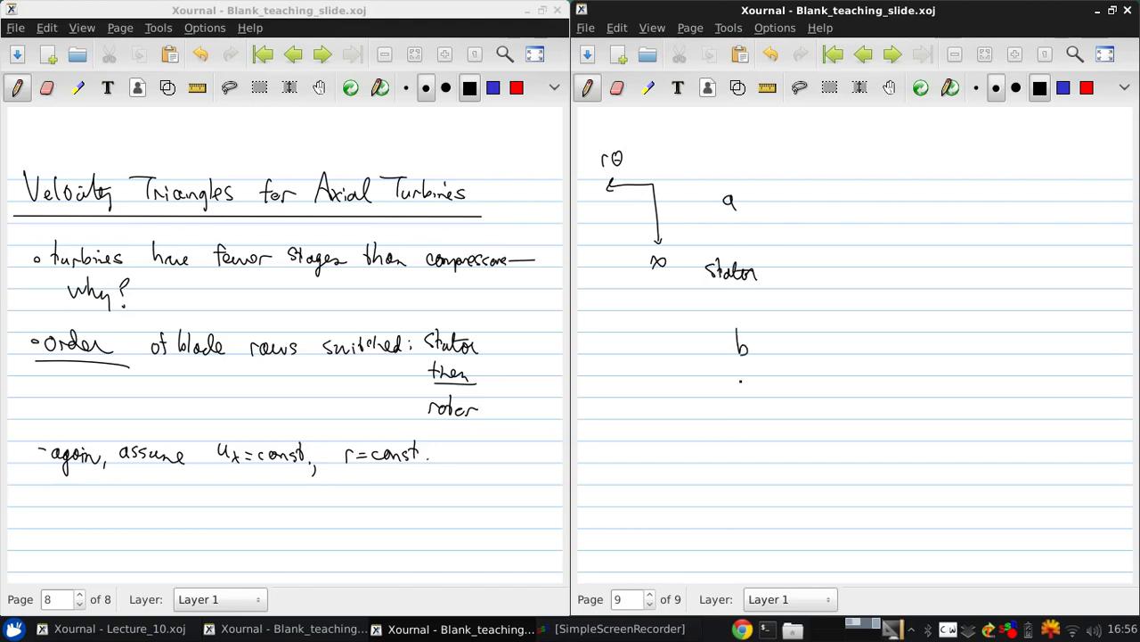
left_click_drag(712, 425, 724, 427)
mouse_move(734, 410)
left_mouse_down()
mouse_move(736, 435)
mouse_move(737, 424)
left_mouse_up()
left_click_drag(750, 424, 751, 434)
left_click_drag(752, 426, 763, 421)
left_click(732, 493)
left_click_drag(752, 501, 754, 515)
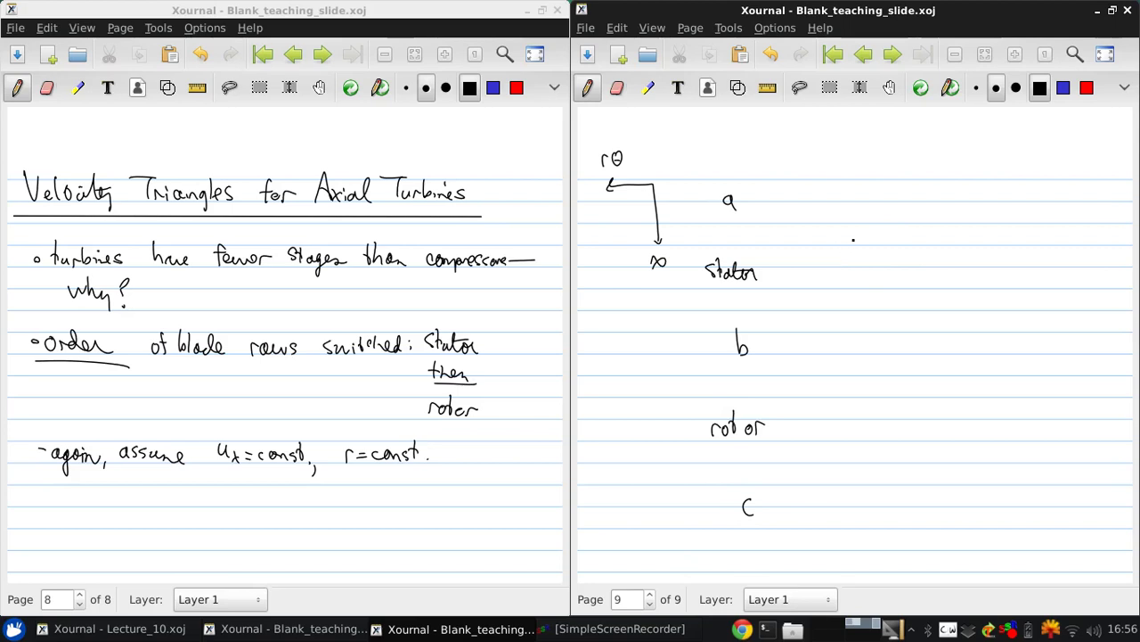
Draw a curved stator blade beside the stator label and place a pasted copy to its right
mouse_move(853, 232)
left_mouse_down()
mouse_move(846, 303)
mouse_move(819, 324)
left_mouse_up()
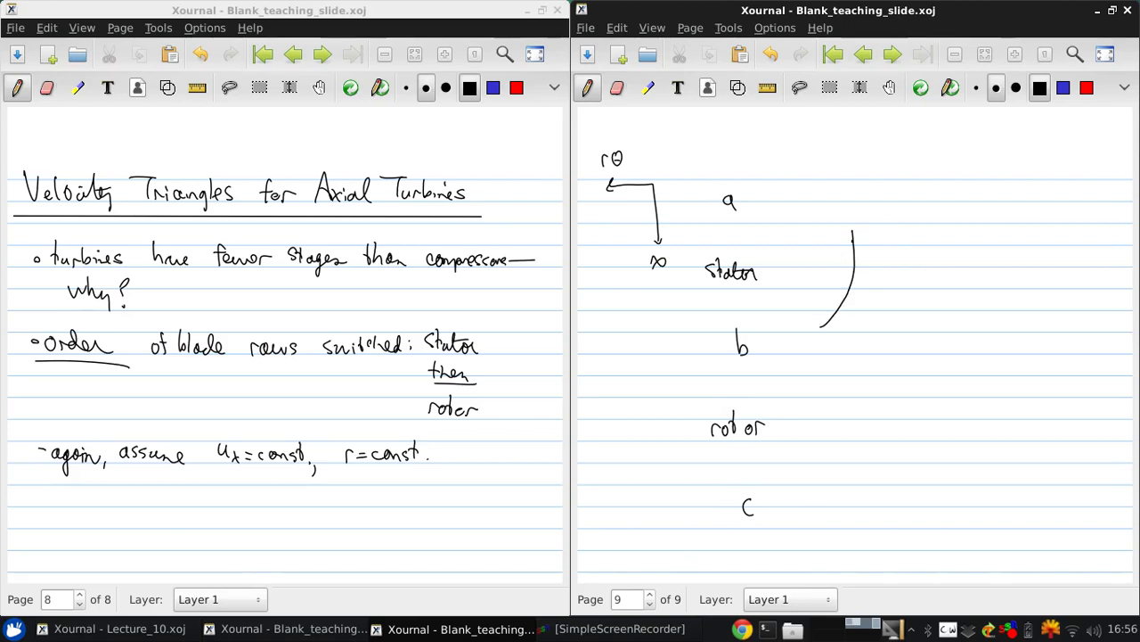
mouse_move(852, 239)
left_mouse_down()
mouse_move(843, 224)
mouse_move(830, 305)
mouse_move(812, 327)
mouse_move(846, 277)
mouse_move(846, 237)
mouse_move(845, 282)
mouse_move(845, 237)
mouse_move(884, 365)
left_mouse_up()
left_click(709, 58)
left_click(740, 55)
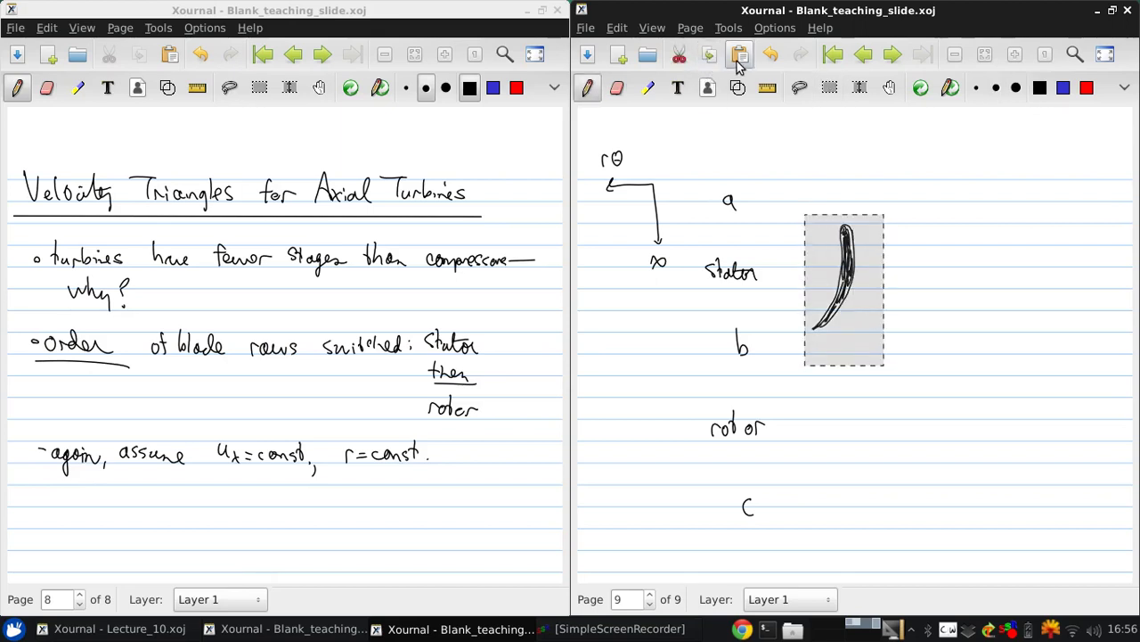
left_click_drag(839, 258, 940, 265)
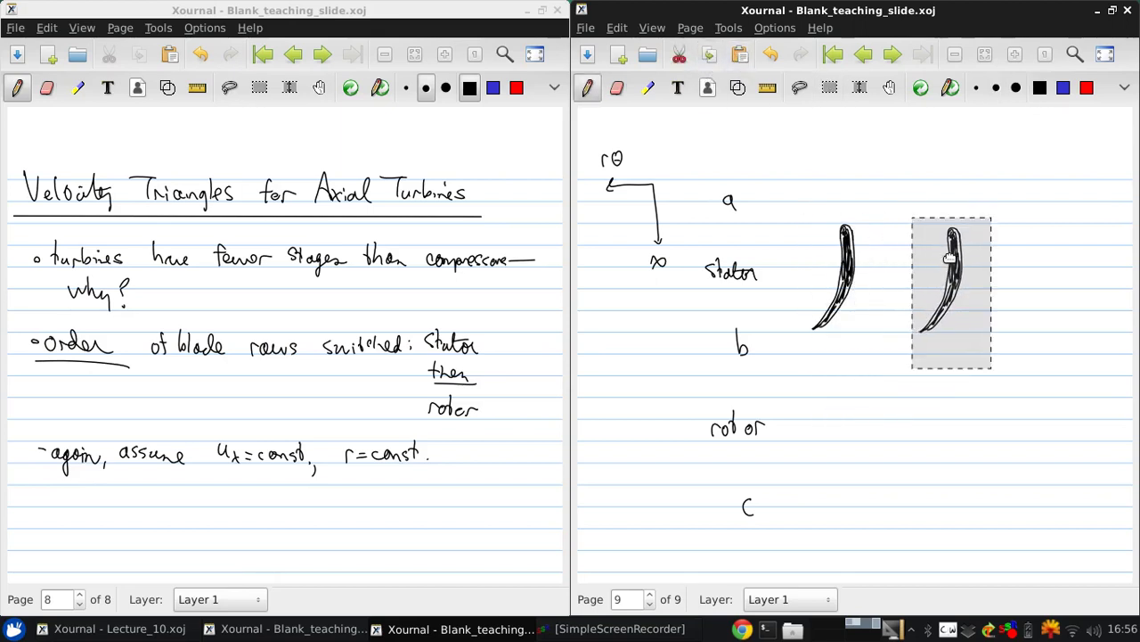
left_click(880, 198)
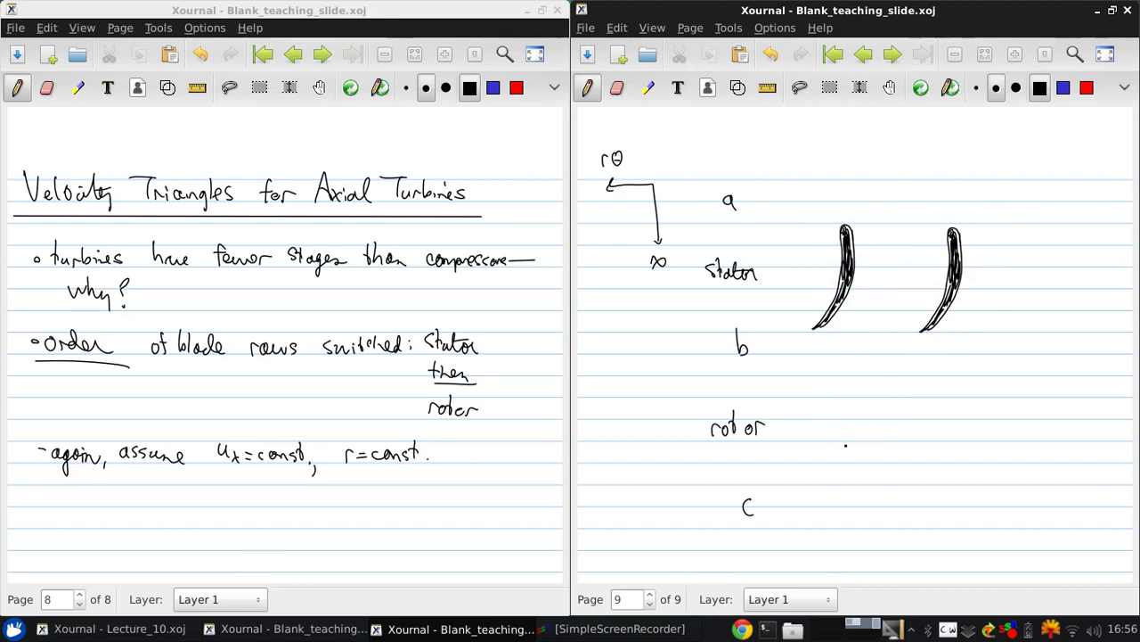
Draw a rotor blade, place a copy beside it, and begin the ωr rotation label in black
mouse_move(845, 445)
left_mouse_down()
mouse_move(821, 428)
mouse_move(846, 497)
mouse_move(922, 531)
mouse_move(878, 510)
mouse_move(844, 442)
mouse_move(823, 431)
mouse_move(851, 494)
mouse_move(896, 524)
mouse_move(882, 517)
left_mouse_up()
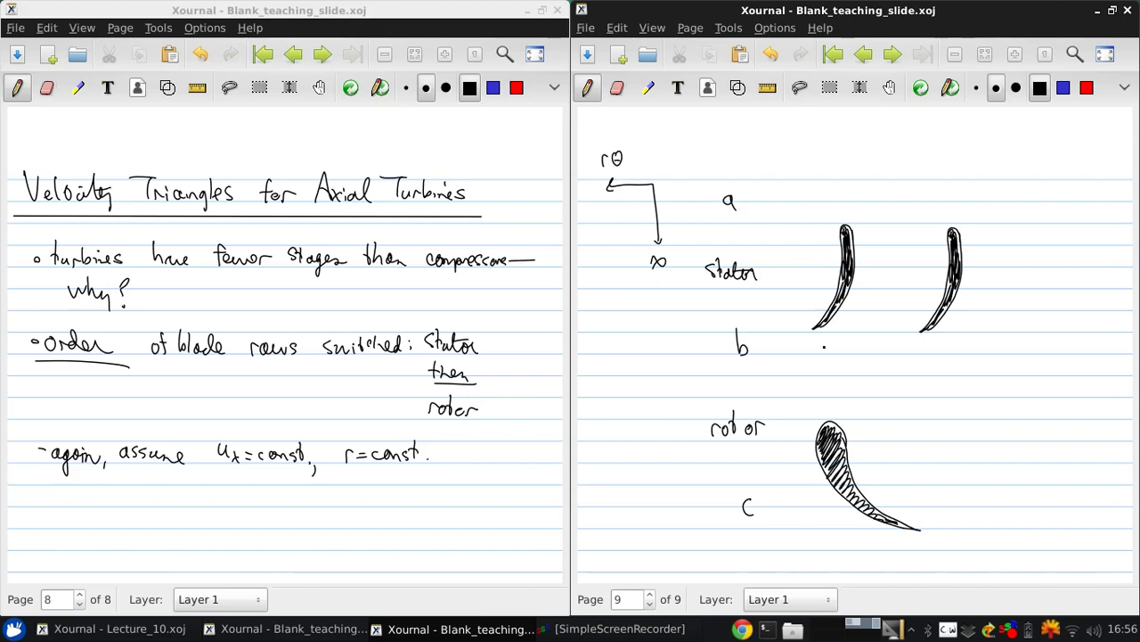
left_click_drag(800, 394, 947, 547)
left_click(709, 54)
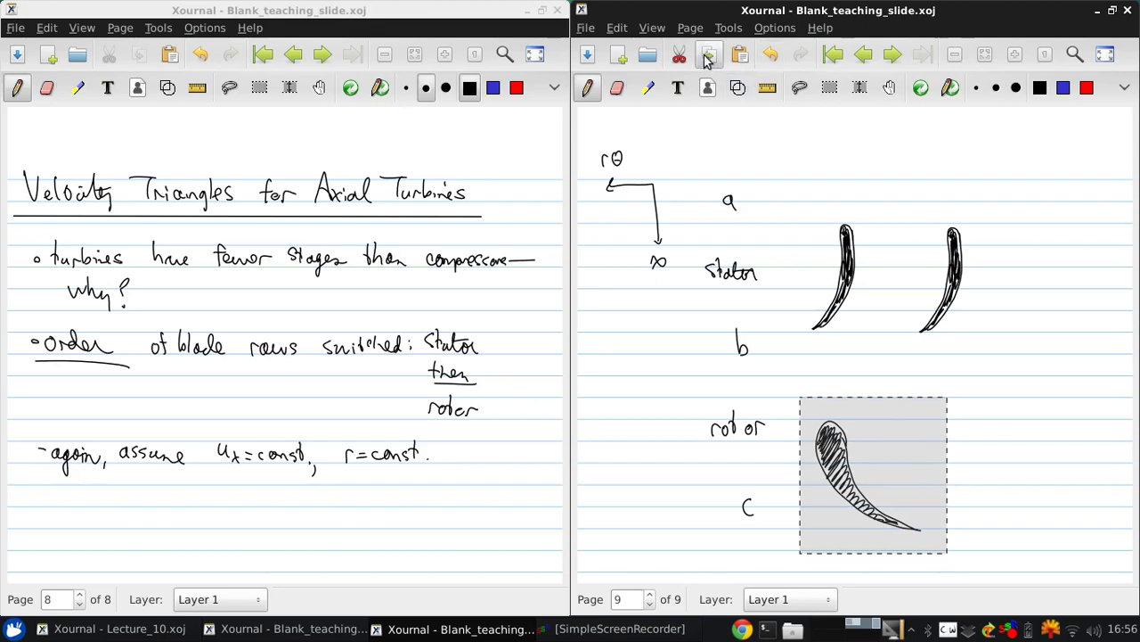
left_click(740, 55)
left_click_drag(836, 395, 964, 515)
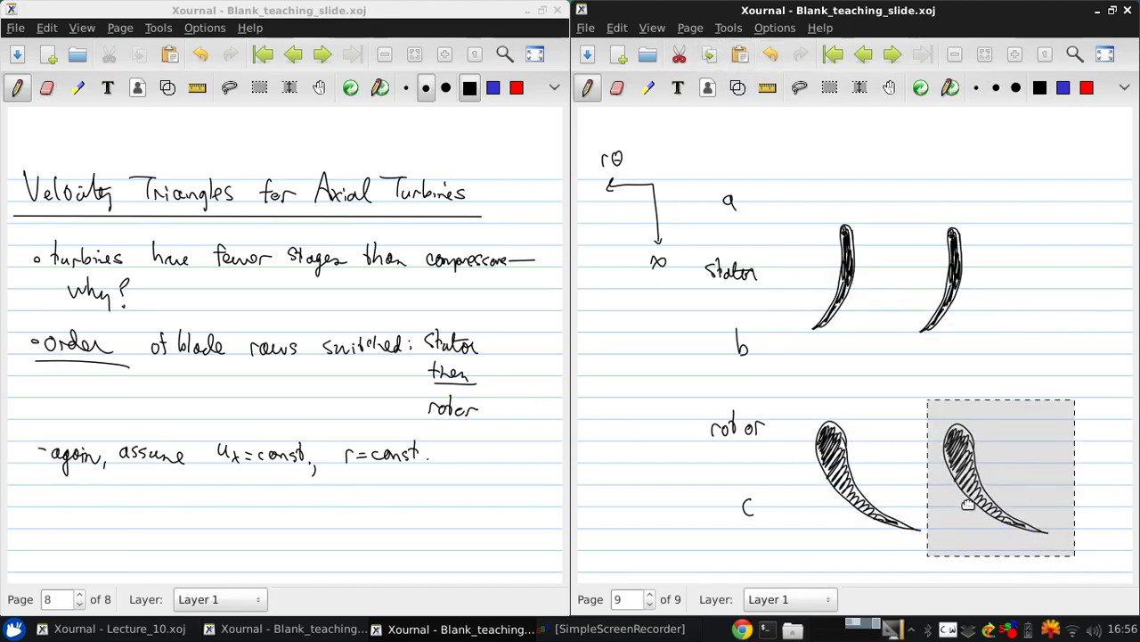
left_click(1040, 87)
mouse_move(826, 473)
left_mouse_down()
mouse_move(803, 479)
mouse_move(768, 467)
mouse_move(784, 465)
left_mouse_up()
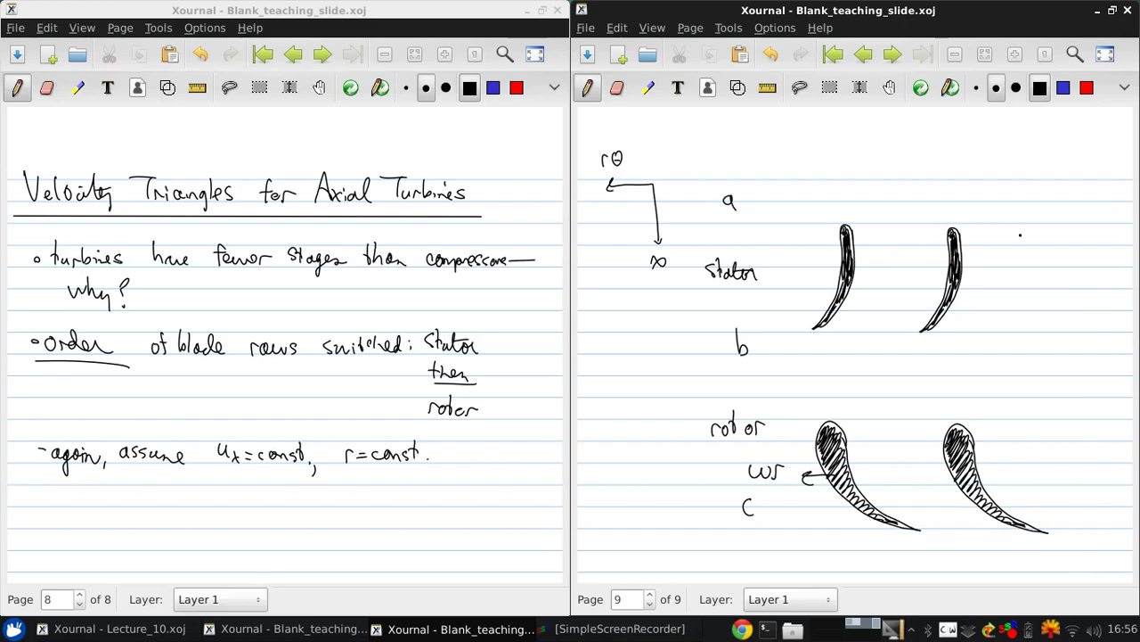
Write the 'ux=ua' note with an axial velocity arrow at the top right
left_click_drag(1009, 175, 1011, 200)
left_click_drag(1012, 153, 1032, 172)
mouse_move(1032, 162)
left_mouse_down()
mouse_move(1024, 173)
mouse_move(1044, 166)
left_mouse_up()
left_click_drag(1035, 171, 1079, 174)
left_click_drag(1006, 194, 1015, 195)
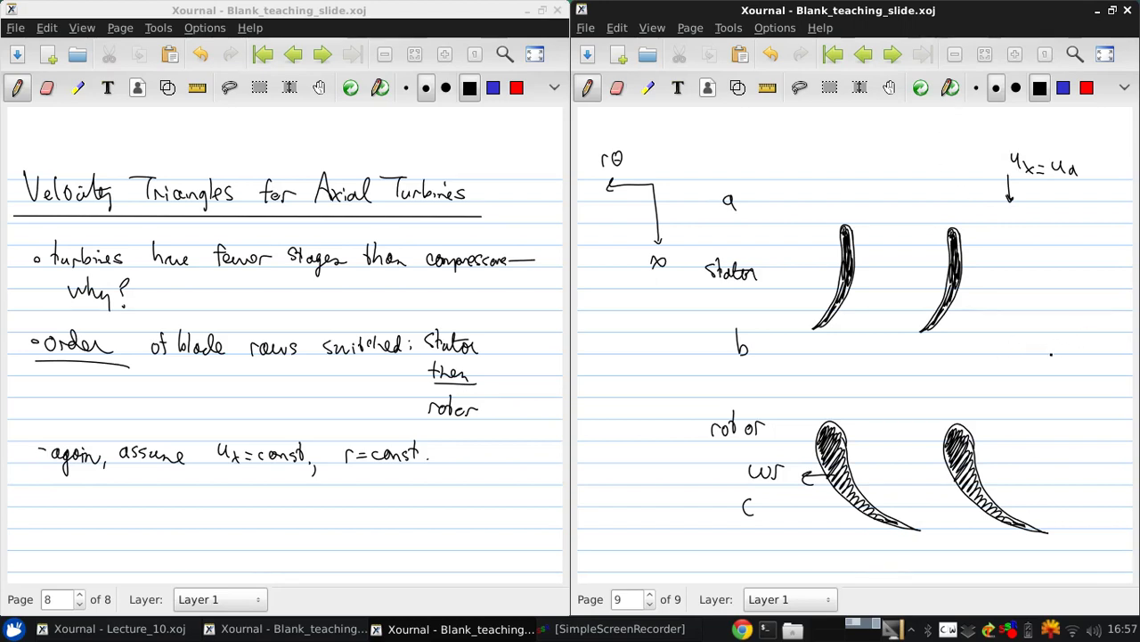
Draw the station-b velocity triangle labelled ux, ub, ωr, u'b and the β angles
mouse_move(1015, 338)
left_mouse_down()
mouse_move(1017, 387)
mouse_move(1029, 356)
mouse_move(1039, 371)
left_mouse_up()
left_click_drag(1040, 362, 1031, 370)
mouse_move(1014, 337)
left_mouse_down()
mouse_move(962, 385)
mouse_move(977, 340)
mouse_move(984, 350)
left_mouse_up()
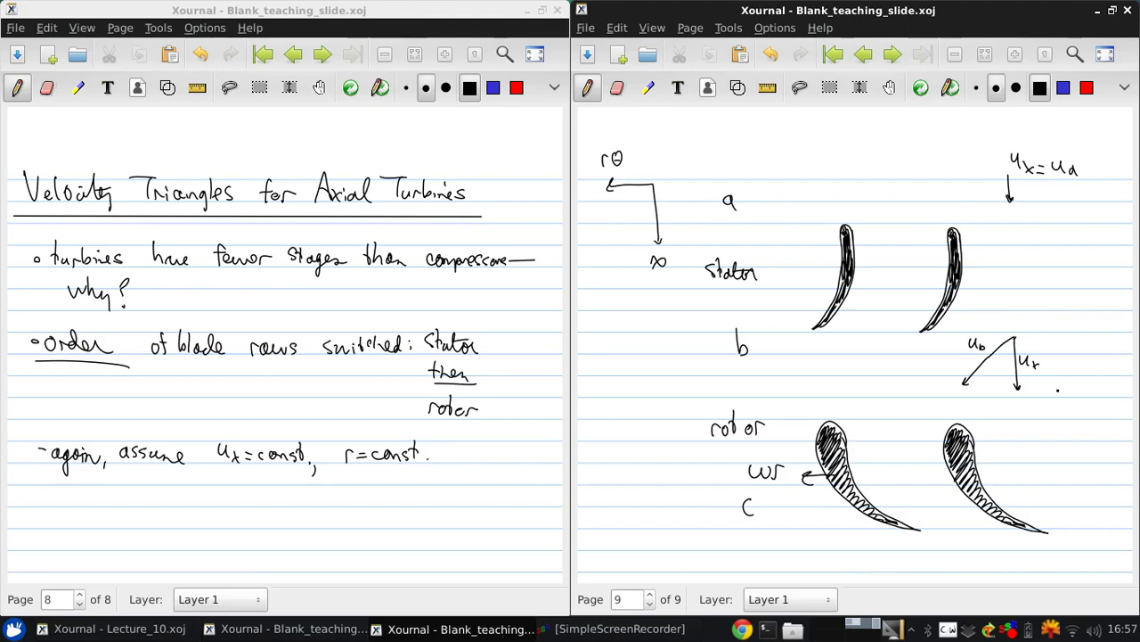
mouse_move(1070, 392)
left_mouse_down()
mouse_move(969, 392)
mouse_move(1010, 412)
left_mouse_up()
left_click_drag(1013, 407, 1030, 405)
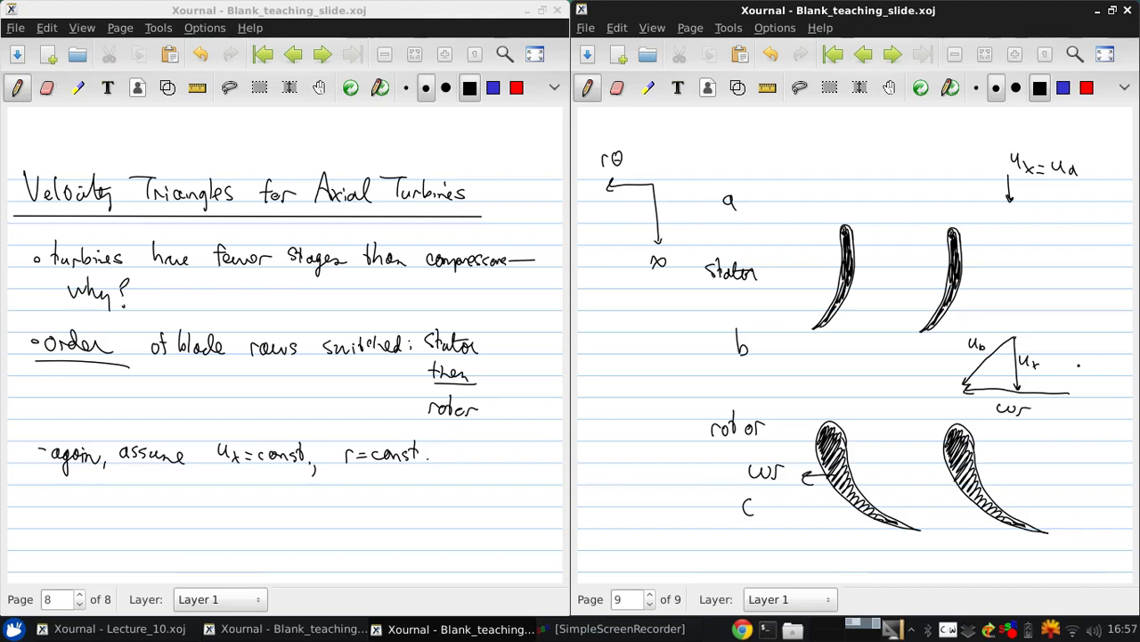
left_click_drag(1014, 337, 1083, 390)
left_click_drag(1049, 347, 1076, 359)
mouse_move(1016, 337)
left_mouse_down()
mouse_move(1036, 288)
mouse_move(1039, 308)
mouse_move(1057, 299)
mouse_move(1064, 318)
mouse_move(1007, 343)
mouse_move(990, 307)
mouse_move(1006, 308)
left_mouse_up()
left_click(1052, 310)
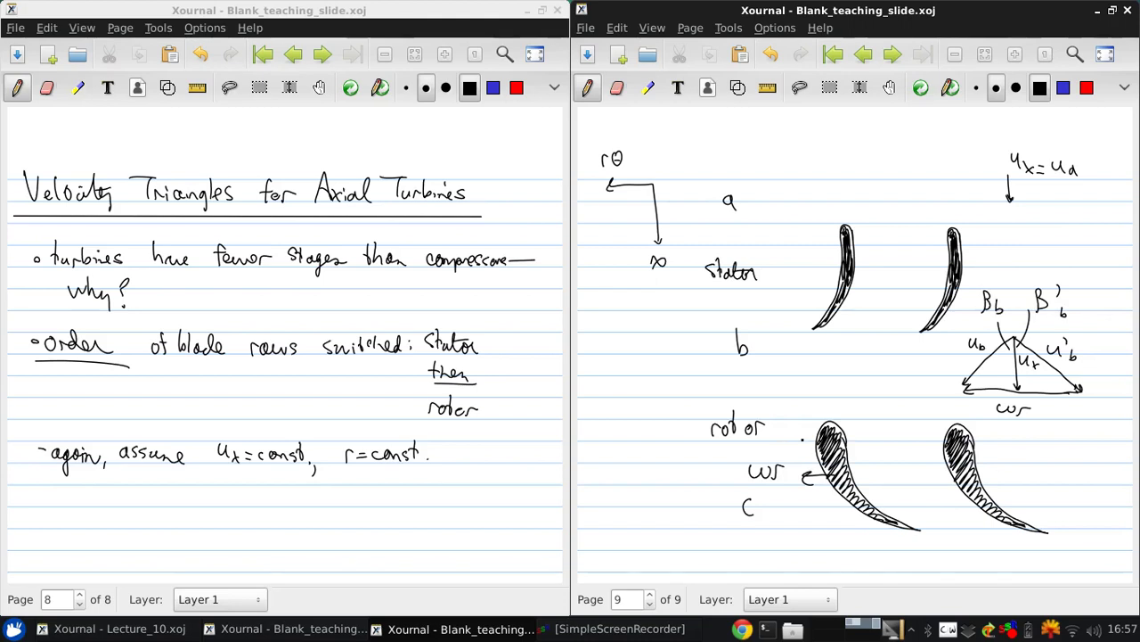
Move the second rotor blade slightly left and return to pen drawing
left_click(830, 87)
left_click_drag(929, 409, 1084, 566)
left_click_drag(953, 484, 920, 484)
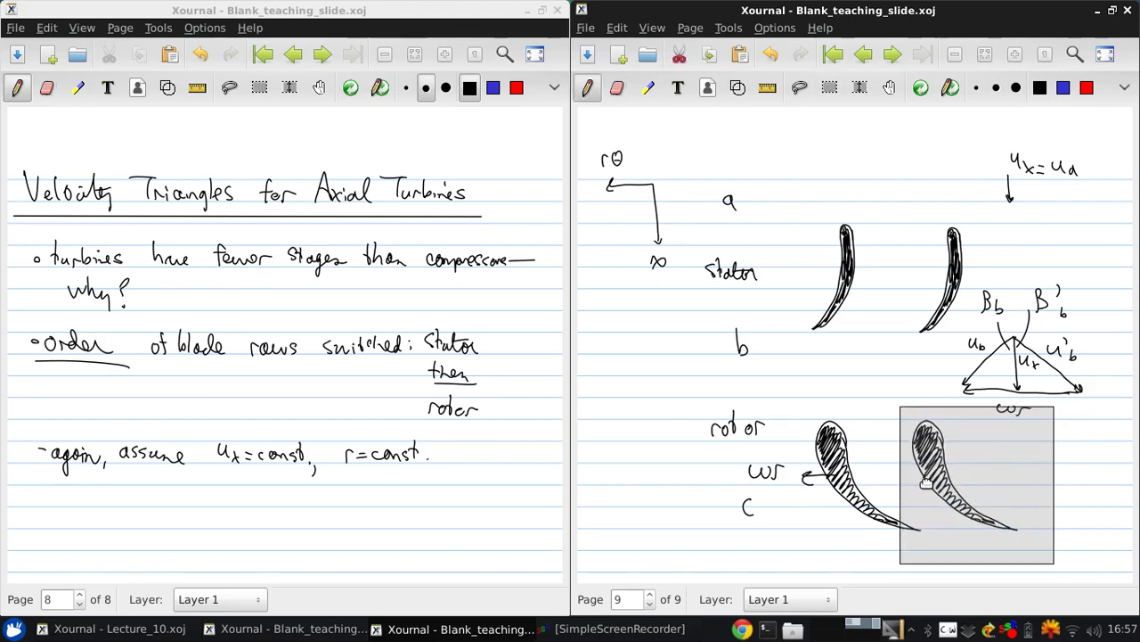
key("ctrl+shift+p")
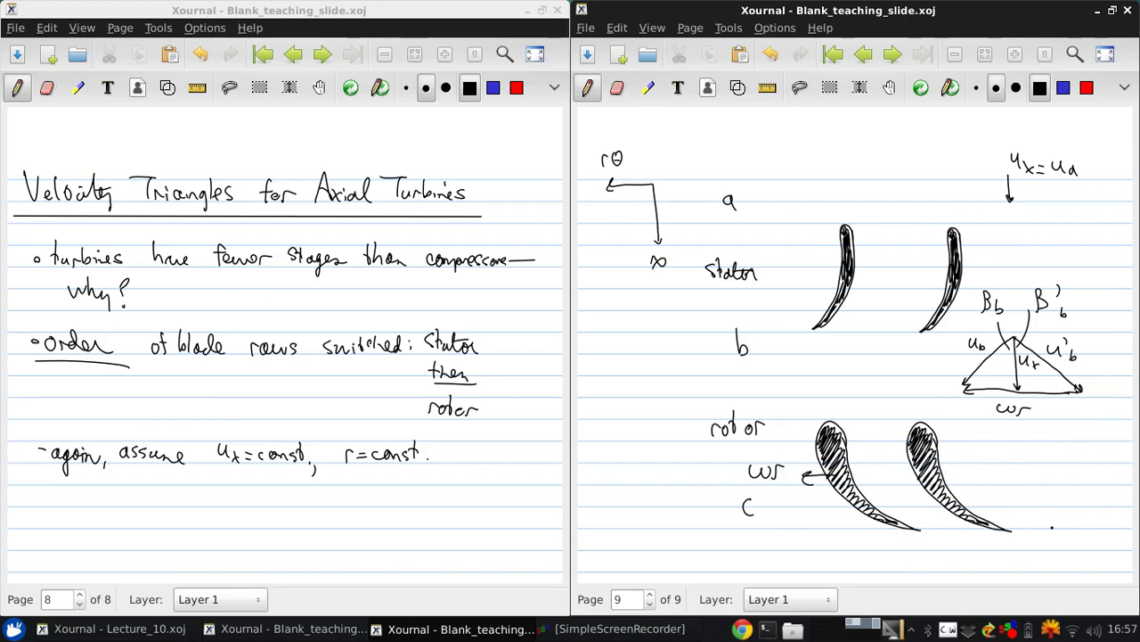
Draw the station-c velocity triangle labelled ωr, ux=uc, β'c and u'c
left_click_drag(1031, 533, 1119, 565)
mouse_move(1118, 565)
left_mouse_down()
mouse_move(1024, 567)
mouse_move(1062, 576)
left_mouse_up()
left_click_drag(1064, 578, 1071, 574)
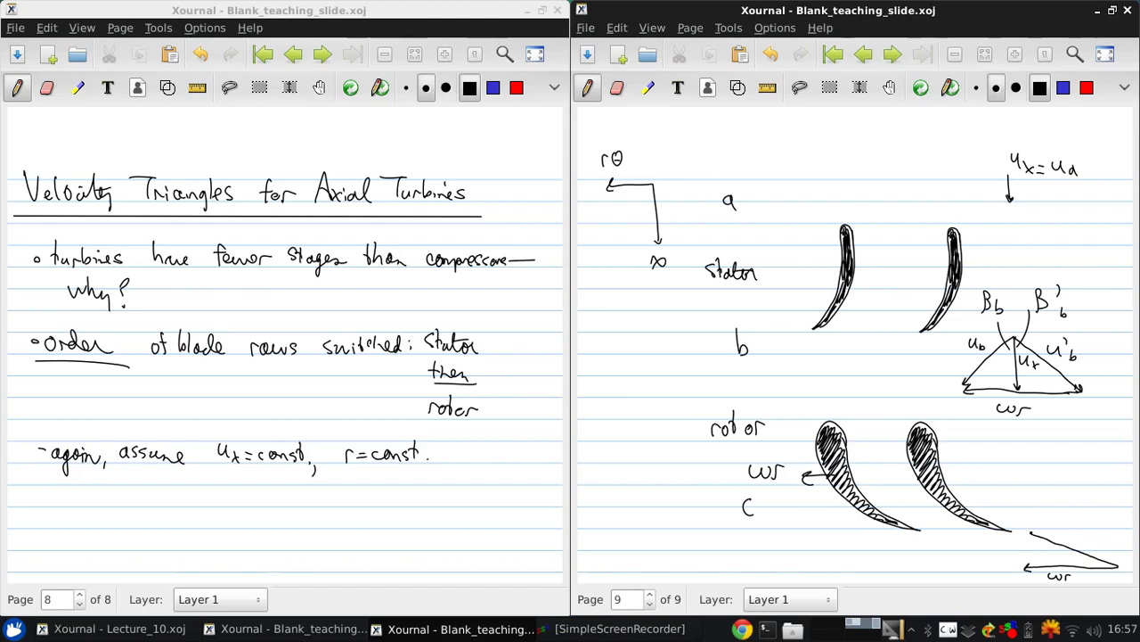
left_click_drag(1023, 531, 1024, 567)
mouse_move(974, 540)
left_mouse_down()
mouse_move(992, 559)
mouse_move(1016, 560)
mouse_move(1036, 512)
left_mouse_up()
mouse_move(1029, 474)
left_mouse_down()
mouse_move(1025, 495)
mouse_move(1043, 496)
mouse_move(1046, 473)
left_mouse_up()
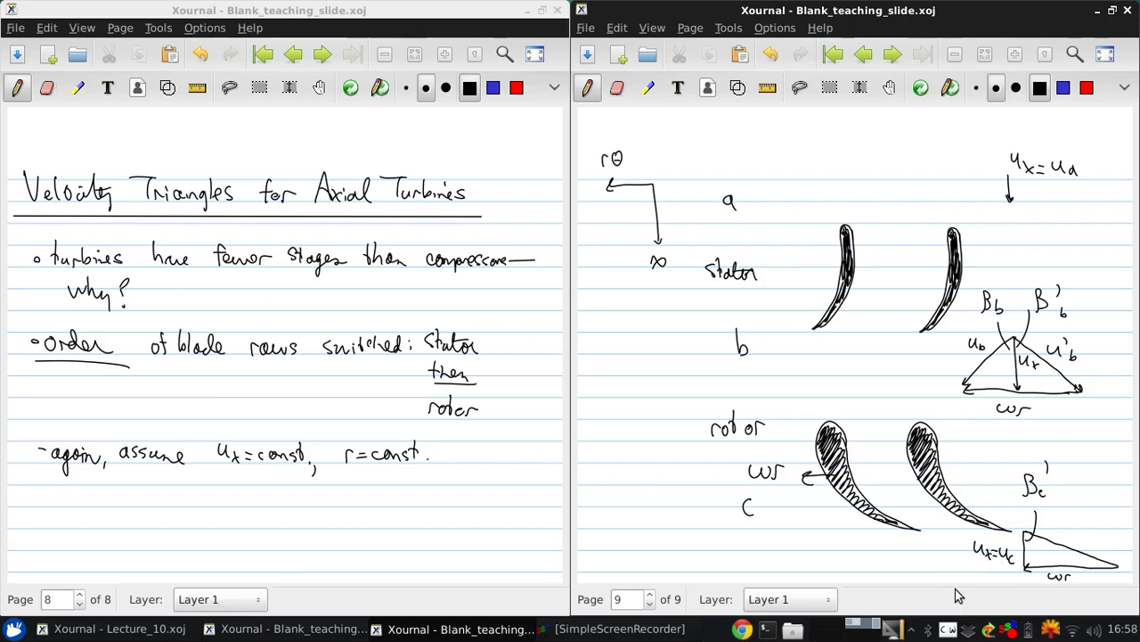
left_click_drag(1060, 524, 1067, 537)
left_click_drag(1075, 533, 1071, 540)
left_click_drag(1077, 515, 1076, 521)
In blue ink, write 'tangential velocity decreases' below station C and underline 'decreases'
left_click(1063, 87)
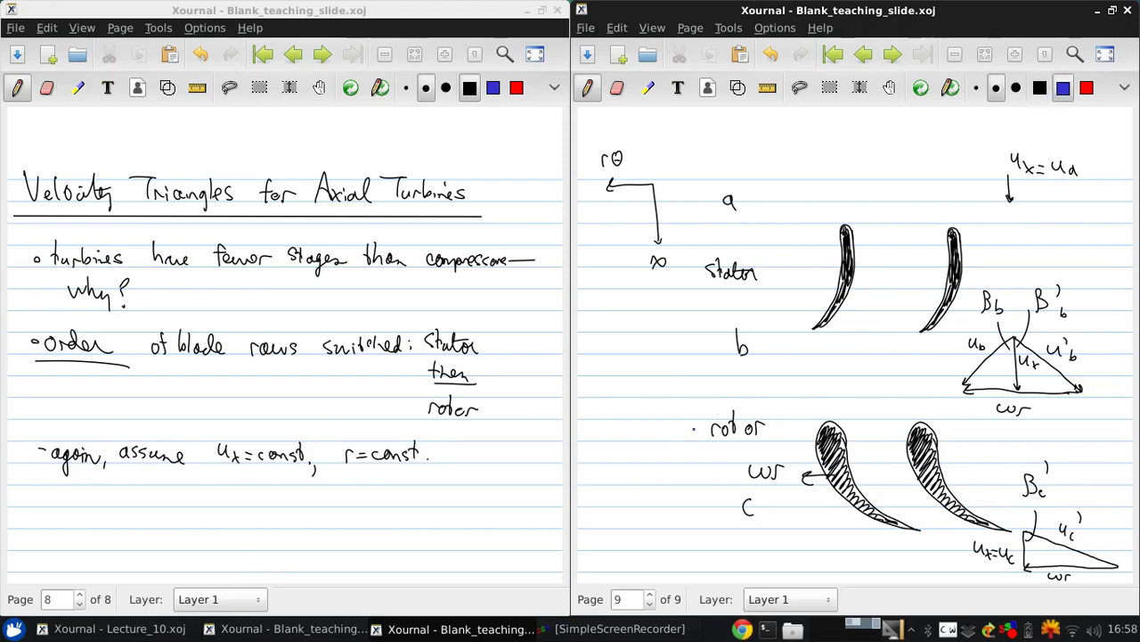
mouse_move(618, 513)
left_mouse_down()
mouse_move(618, 535)
mouse_move(656, 538)
mouse_move(664, 558)
mouse_move(684, 539)
mouse_move(720, 535)
mouse_move(691, 529)
mouse_move(748, 549)
mouse_move(805, 527)
mouse_move(808, 560)
left_mouse_up()
left_click(729, 538)
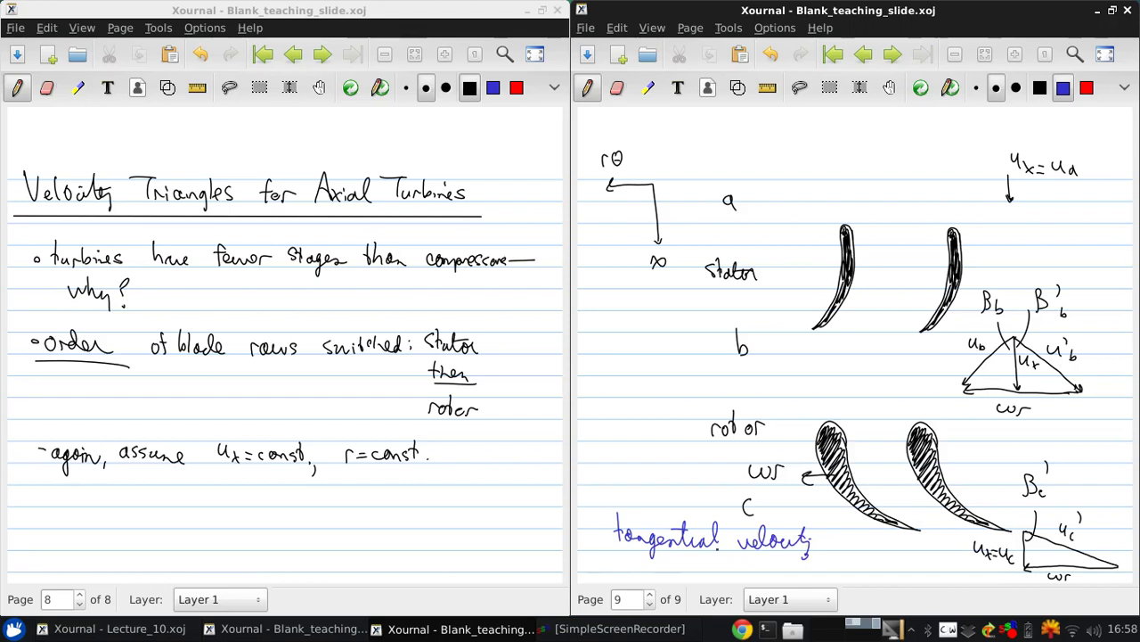
left_click_drag(634, 561, 650, 563)
left_click_drag(660, 561, 659, 571)
left_click_drag(663, 563, 715, 570)
left_click_drag(617, 575, 758, 572)
Complete the note with 'across rotor' and return the ink to black
left_click_drag(768, 566, 780, 567)
mouse_move(788, 566)
left_mouse_down()
mouse_move(848, 570)
mouse_move(884, 558)
left_mouse_up()
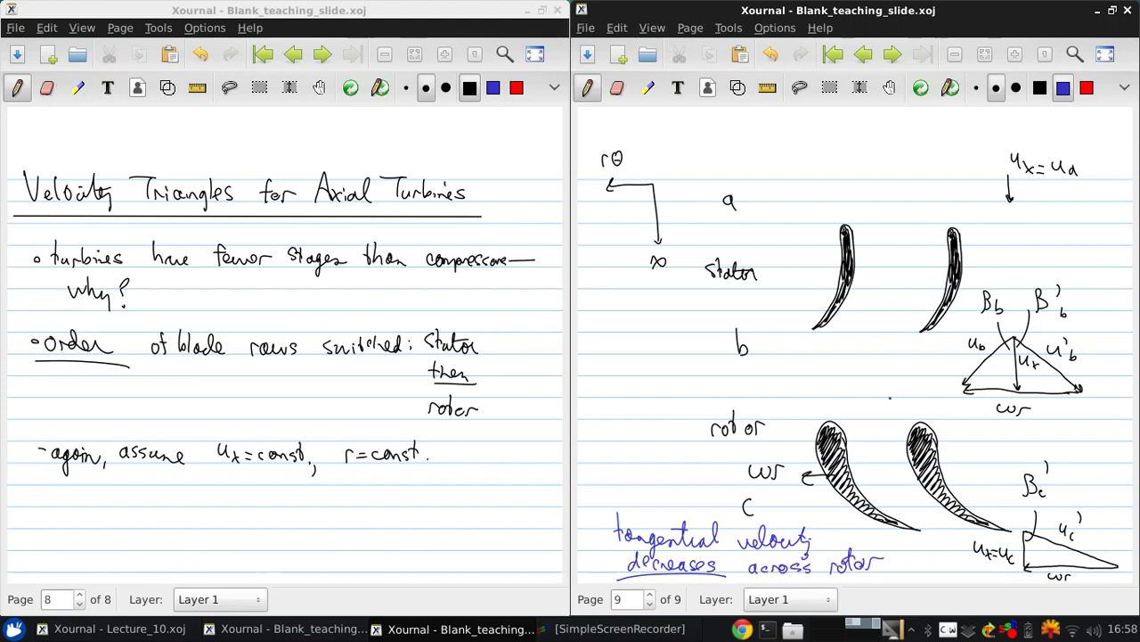
left_click(1040, 87)
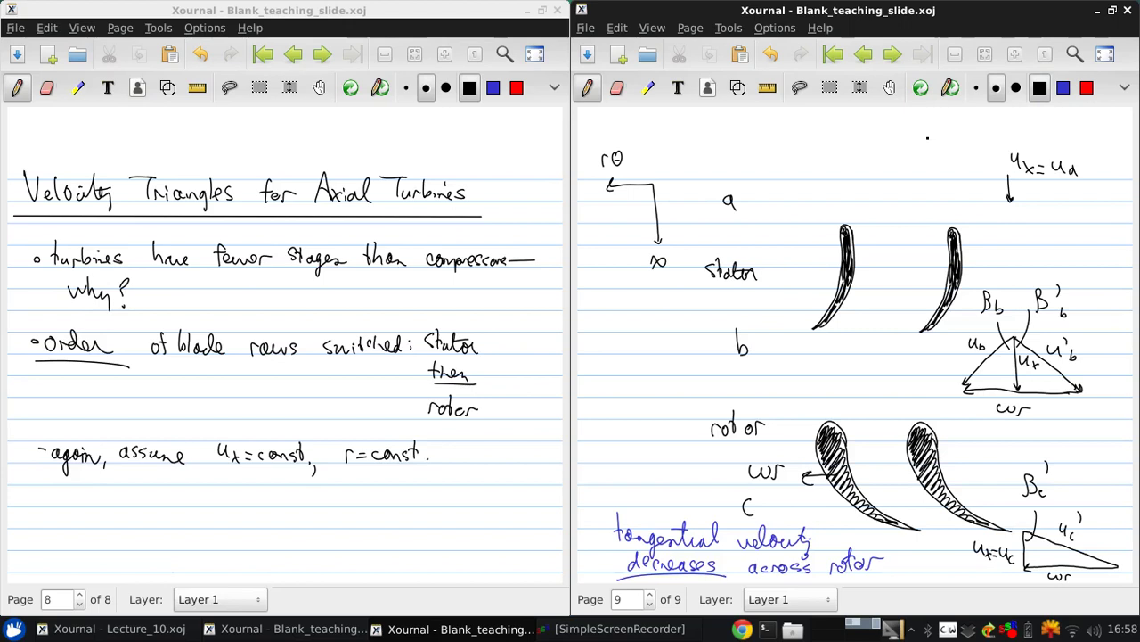